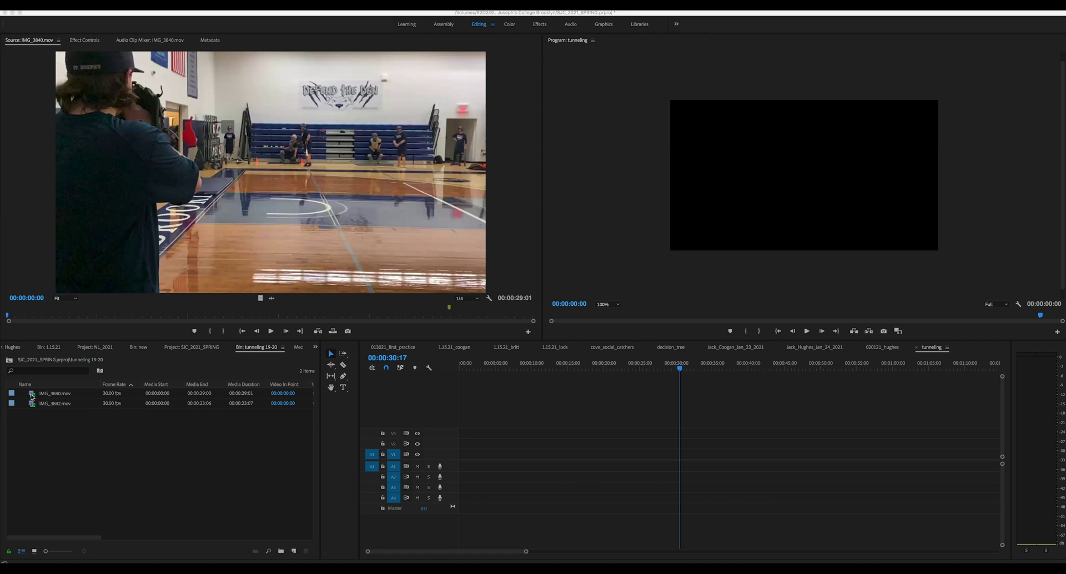
Place IMG_3840.mov at 00:00 on V1/A1 and find the pitcher's release frame at 00:00:24:12.
double_click(31, 394)
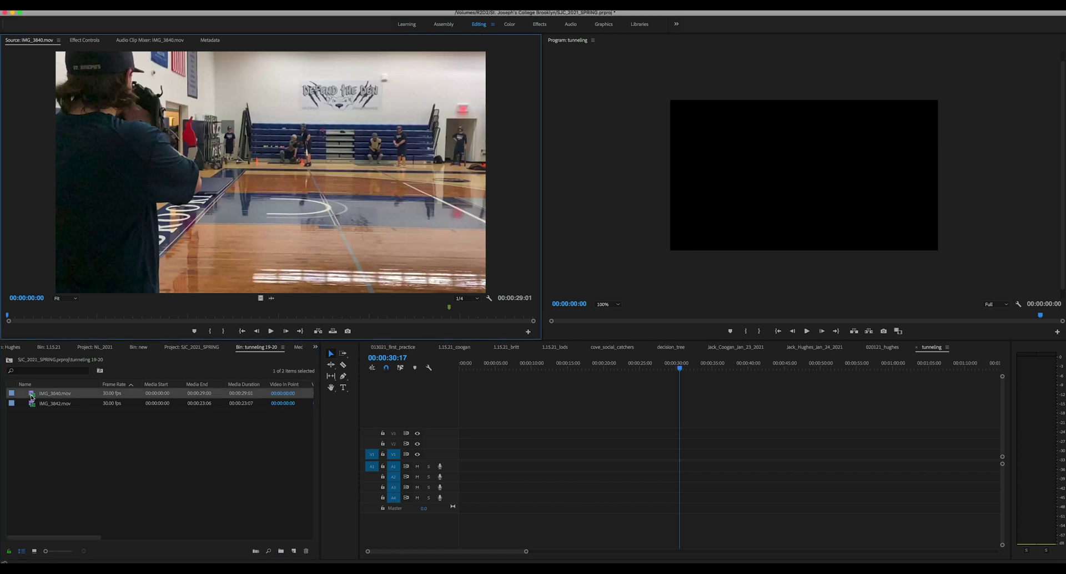
left_click_drag(31, 397, 460, 460)
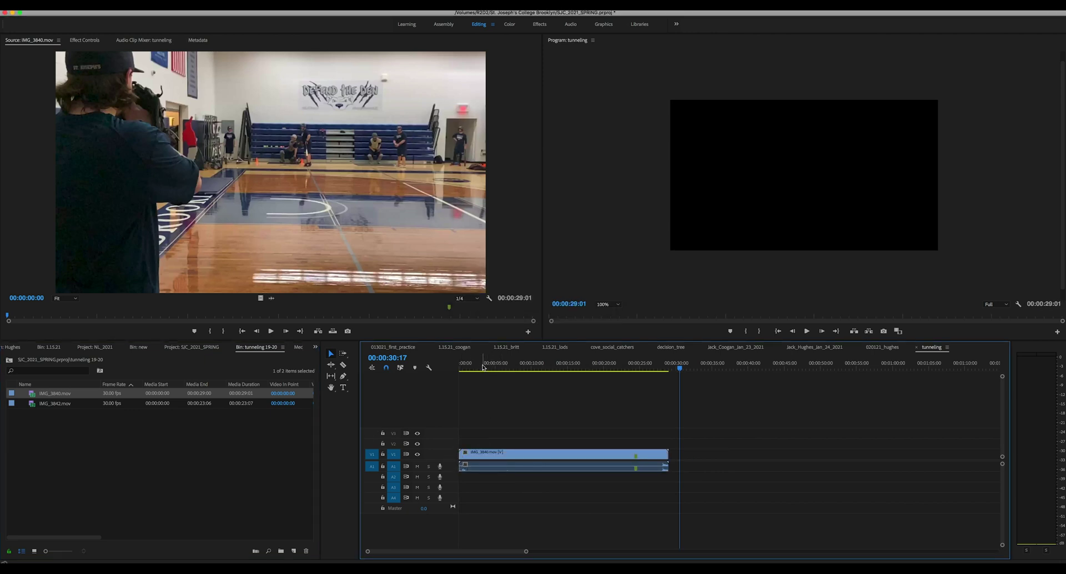
left_click_drag(482, 366, 637, 390)
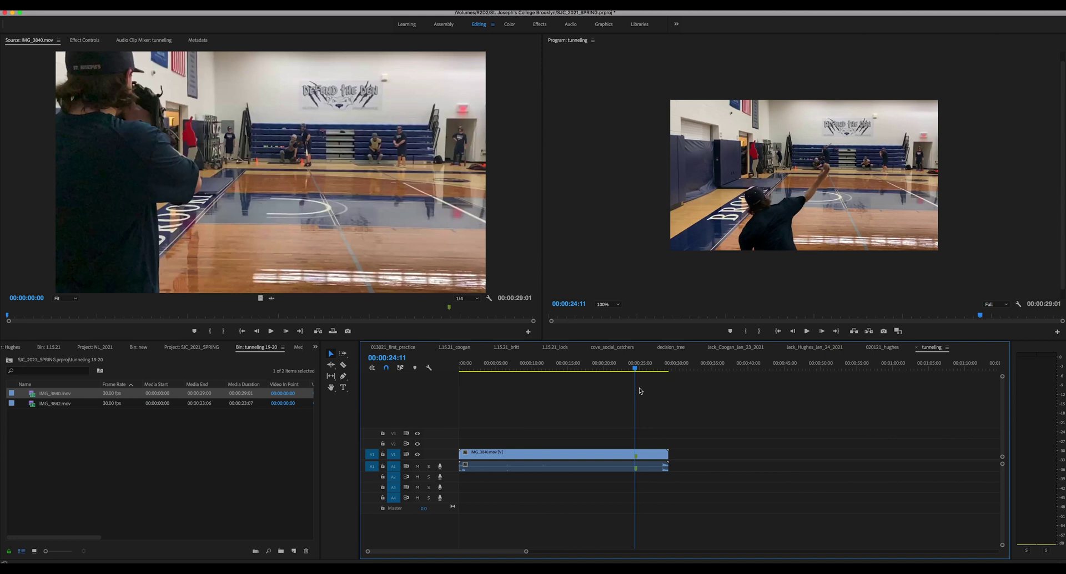
key("=")
left_click_drag(730, 366, 732, 368)
key("Left")
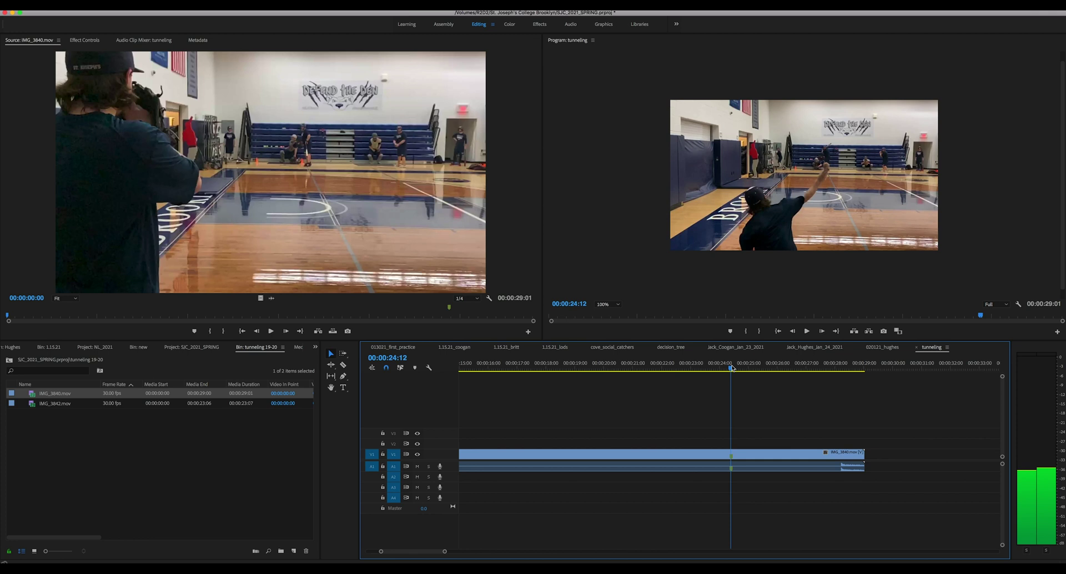
key("Right")
key("Left")
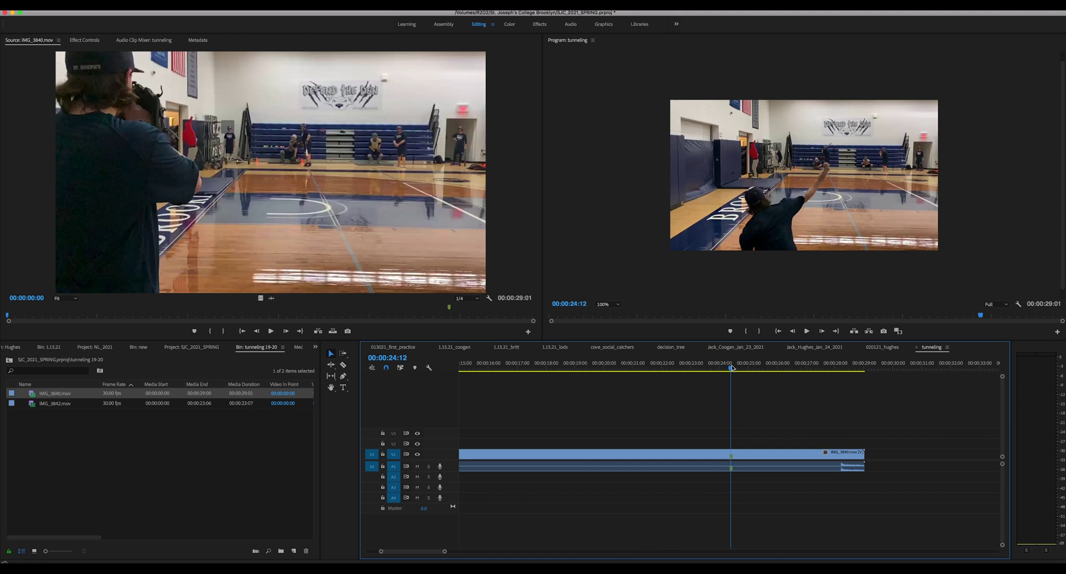
key("Right")
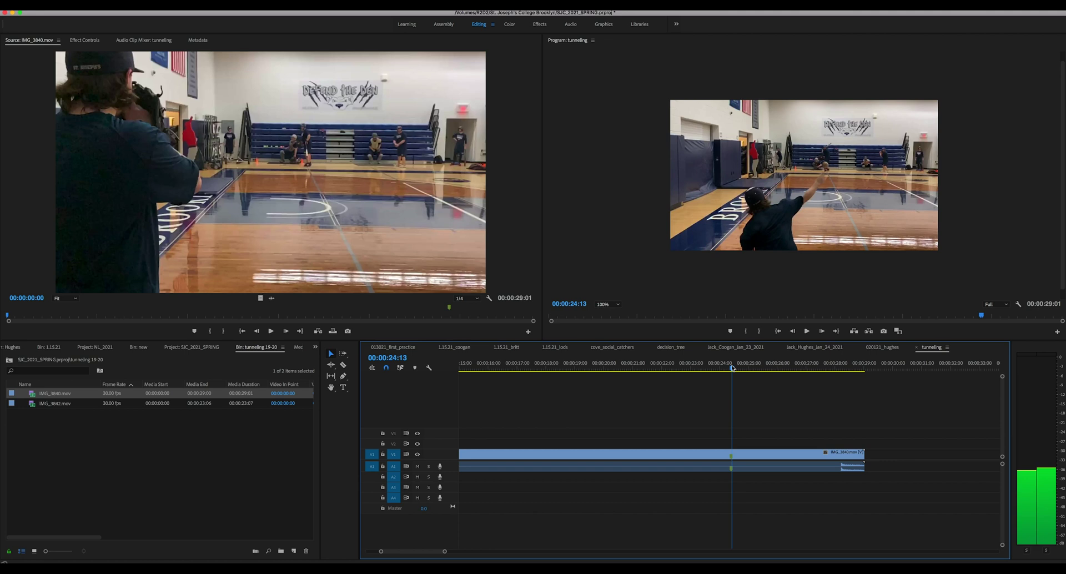
key("Left")
Delete IMG_3840's audio from the A1 track.
key("minus")
key("minus")
key("minus")
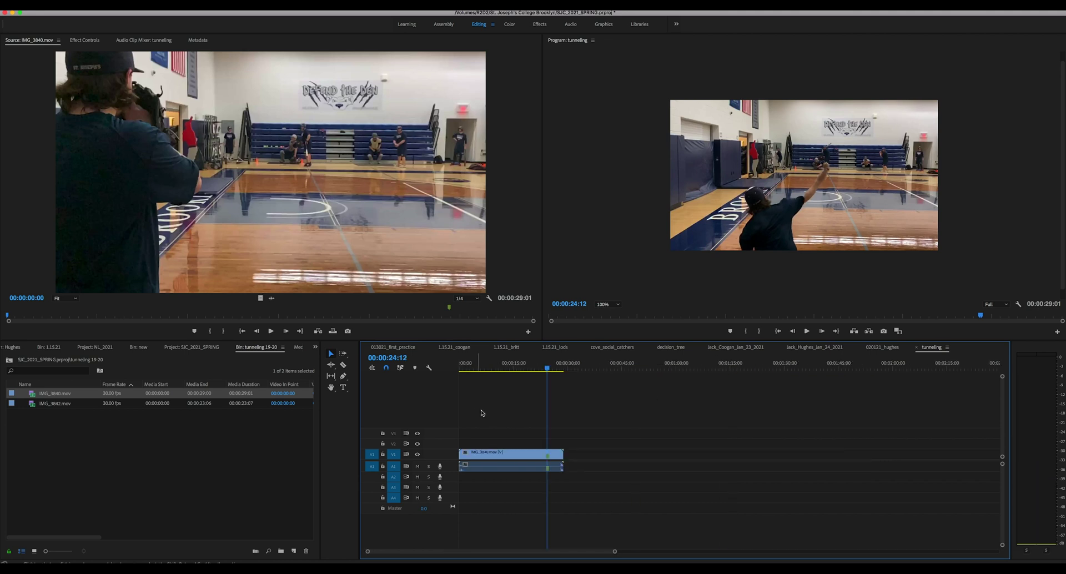
left_click(519, 469)
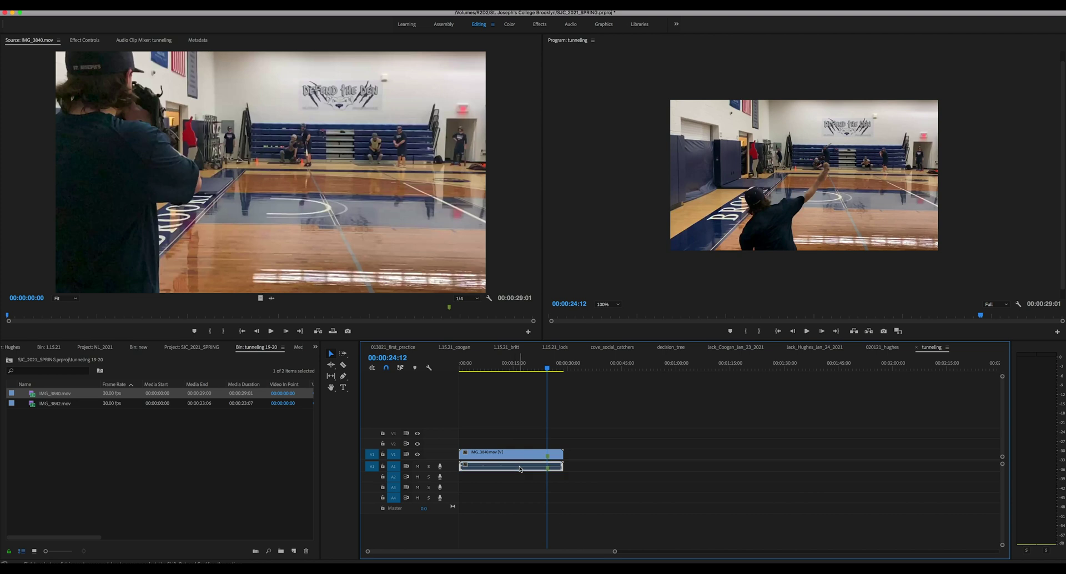
key("Delete")
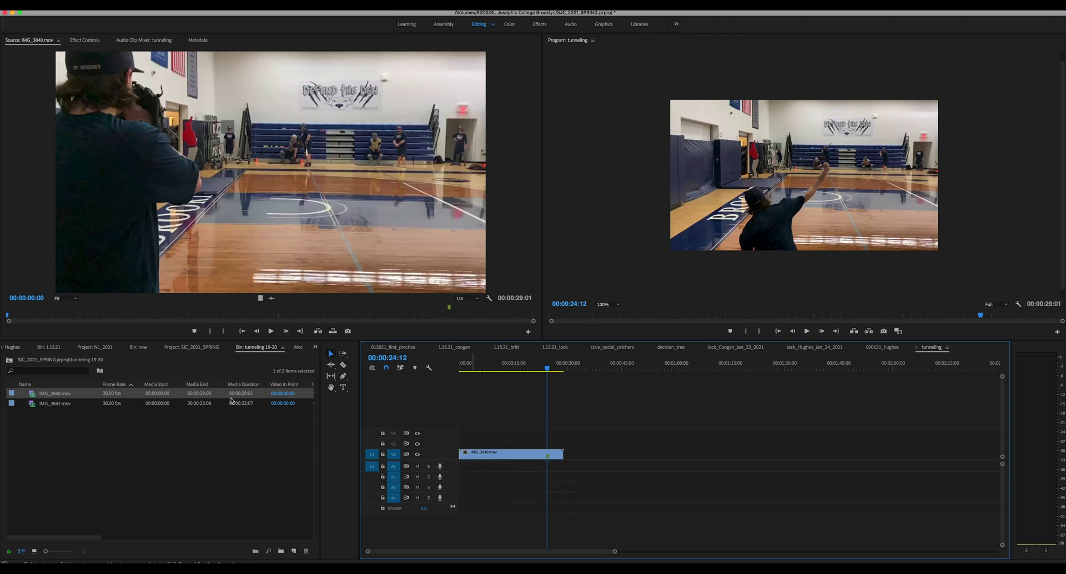
Add IMG_3842.mov after IMG_3840 on V1, delete its audio, and scrub through to check it.
left_click_drag(31, 408, 595, 450)
left_click_drag(662, 481, 629, 471)
key("Delete")
left_click(639, 366)
left_click_drag(640, 366, 643, 365)
key("equal")
key("equal")
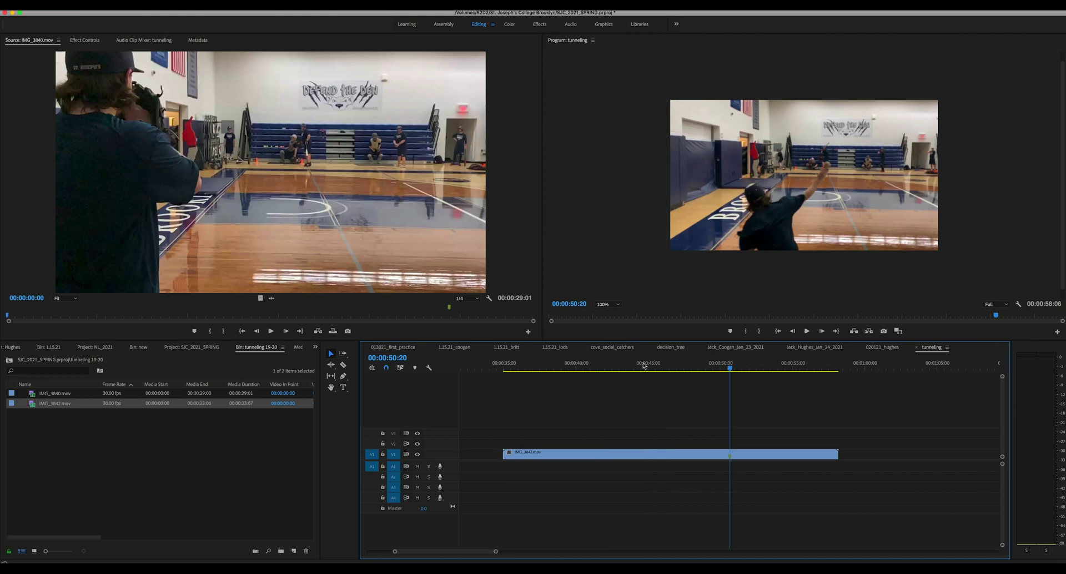
key("minus")
key("minus")
key("minus")
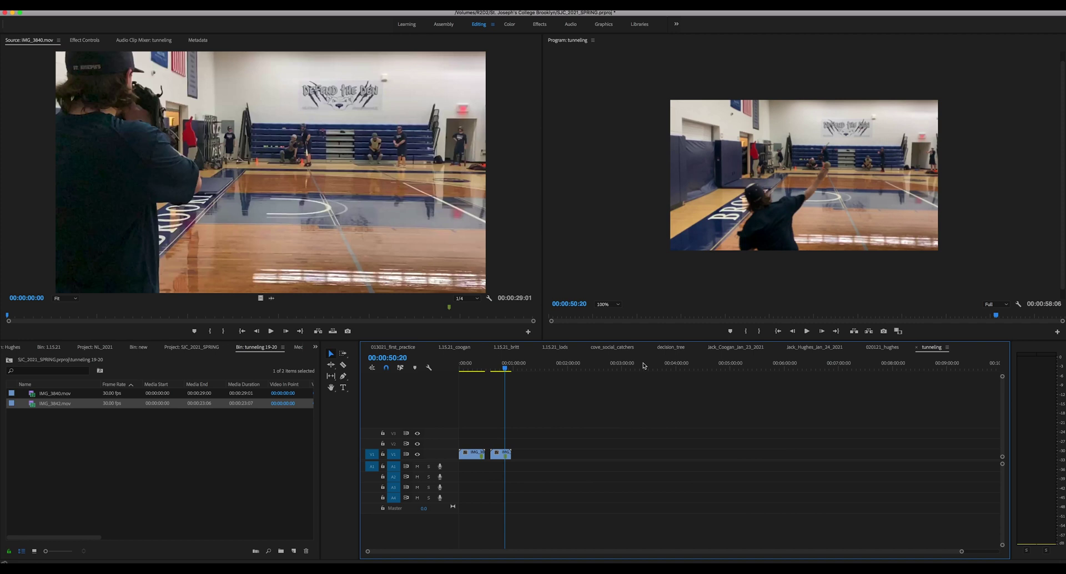
left_click(468, 366)
Set IMG_3840's Opacity to 50 in Effect Controls.
double_click(472, 461)
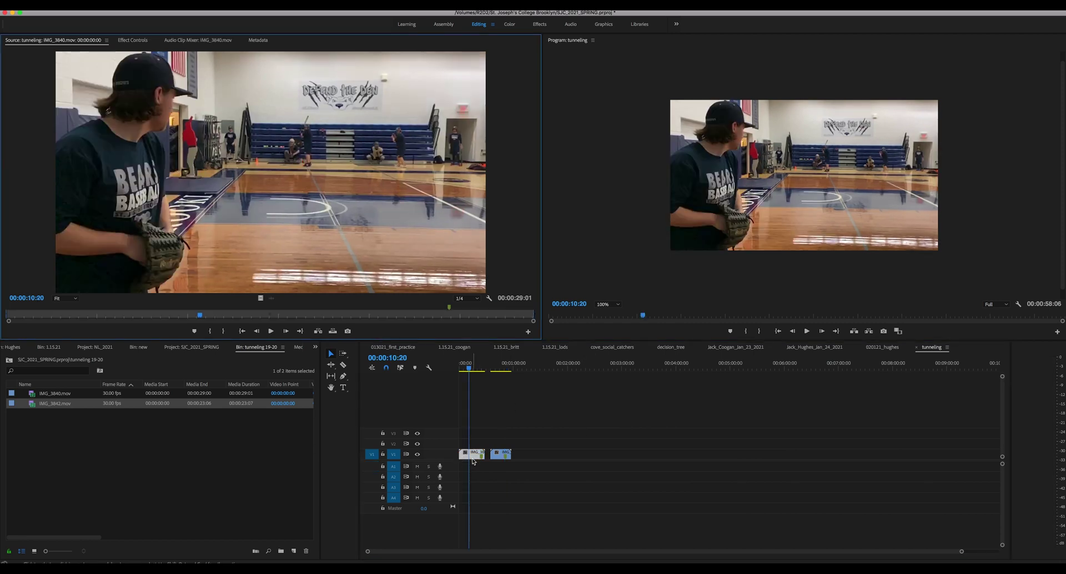
left_click(133, 40)
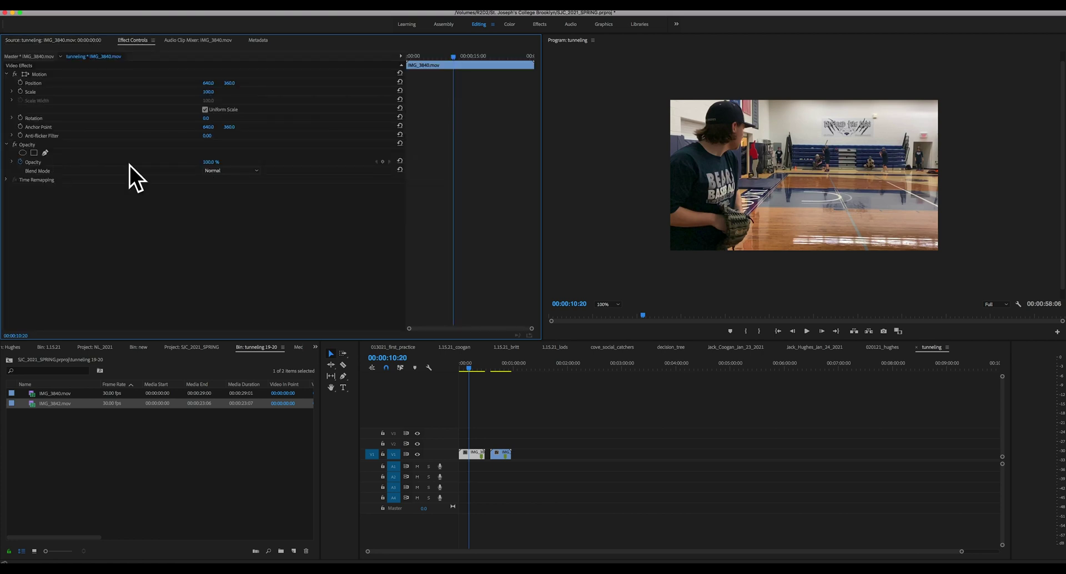
left_click(209, 162)
type("50")
key("Return")
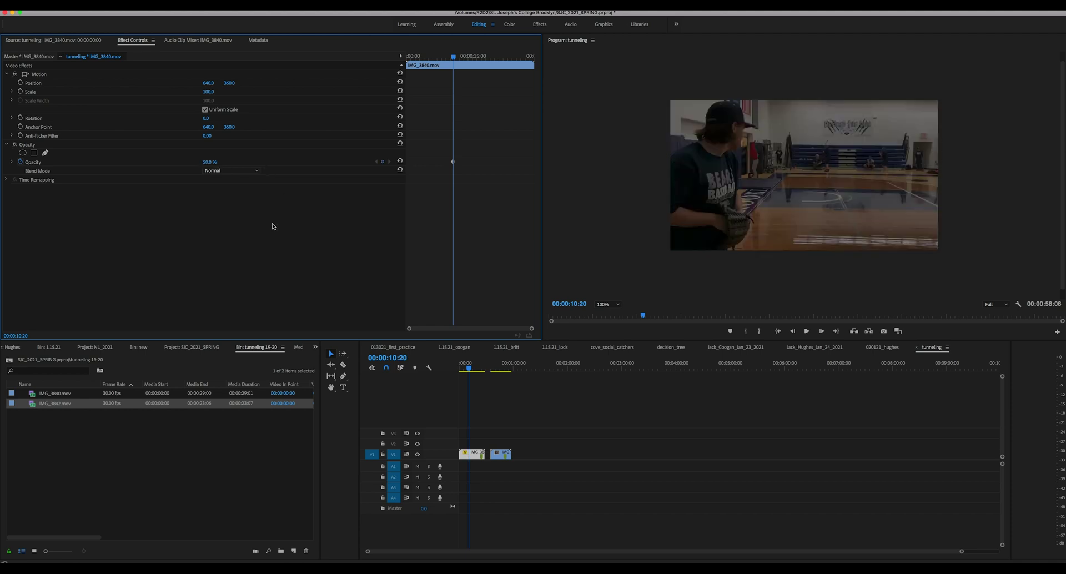
left_click(78, 41)
left_click(474, 367)
left_click(499, 367)
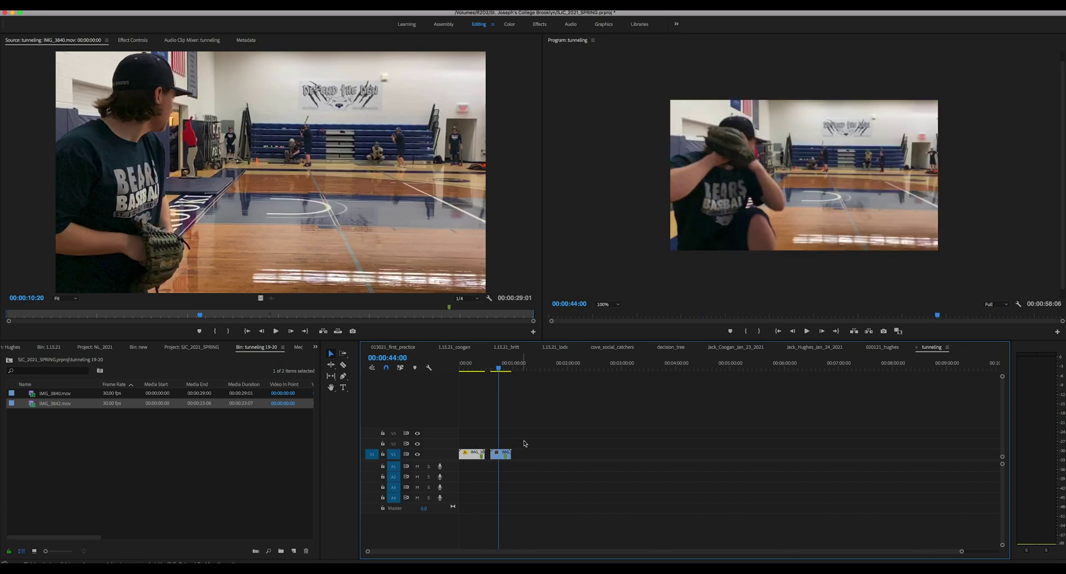
Set IMG_3842's Opacity to 50, then zoom the timeline in to widen the clips.
double_click(499, 454)
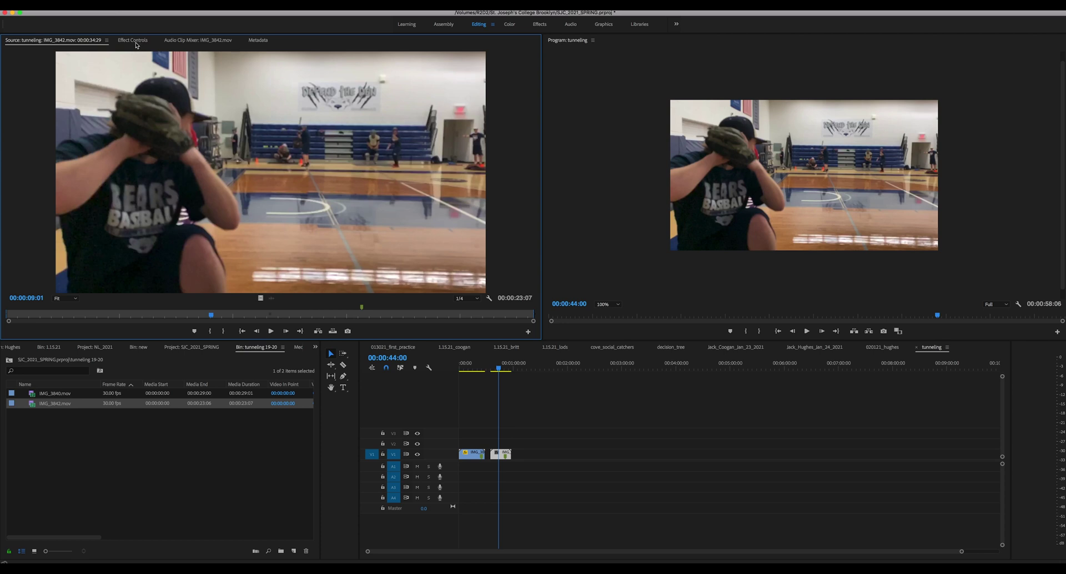
left_click(132, 42)
left_click(213, 162)
type("50")
key("Return")
left_click(536, 422)
left_click(479, 368)
key("=")
key("=")
key("=")
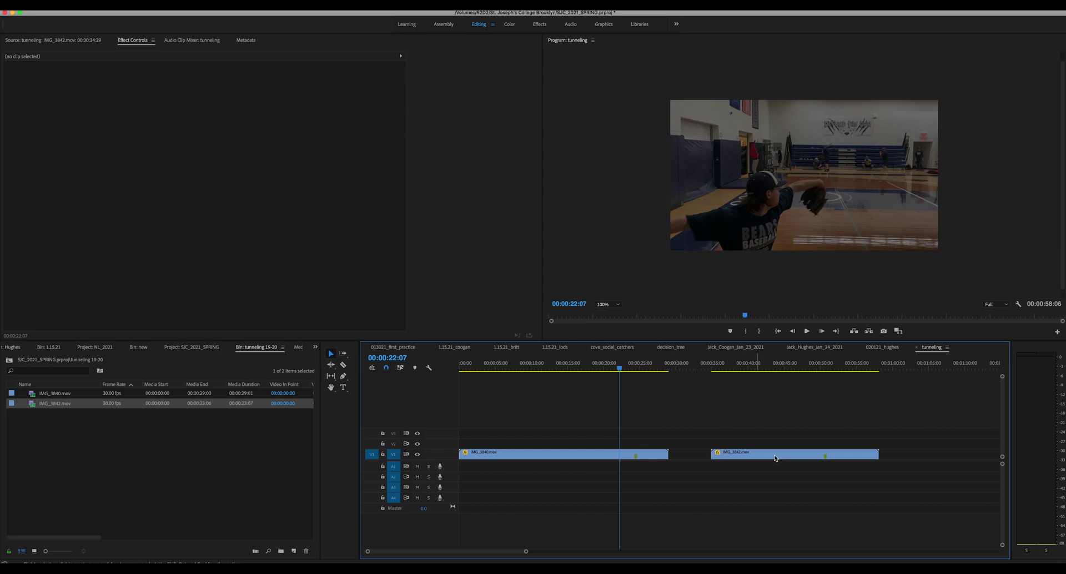
Move IMG_3842 onto V2 above IMG_3840, align their release markers, and play the overlay.
left_click_drag(800, 458, 653, 443)
left_click(646, 398)
left_click(623, 363)
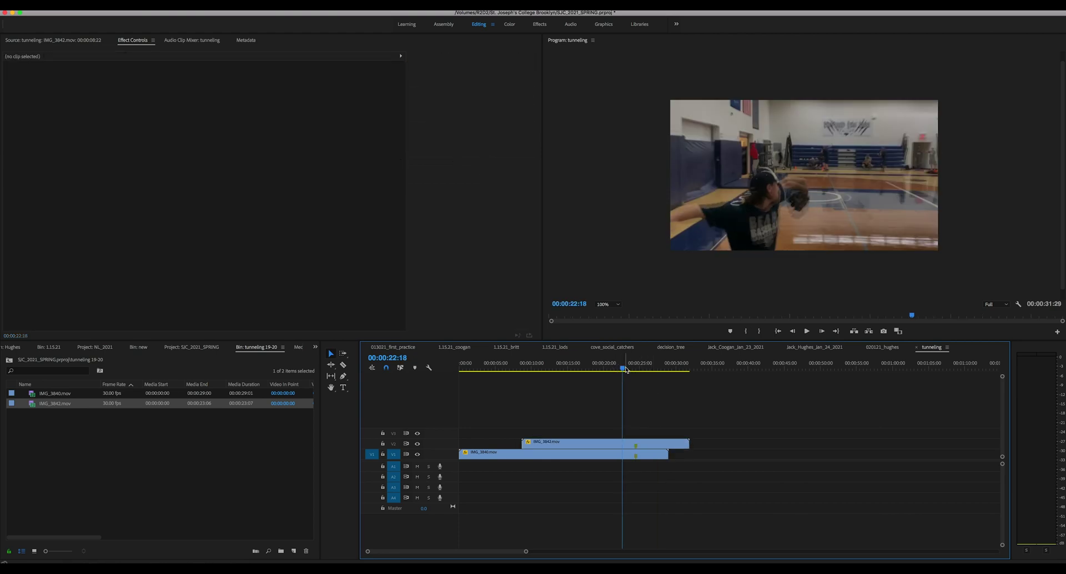
left_click_drag(625, 369, 590, 370)
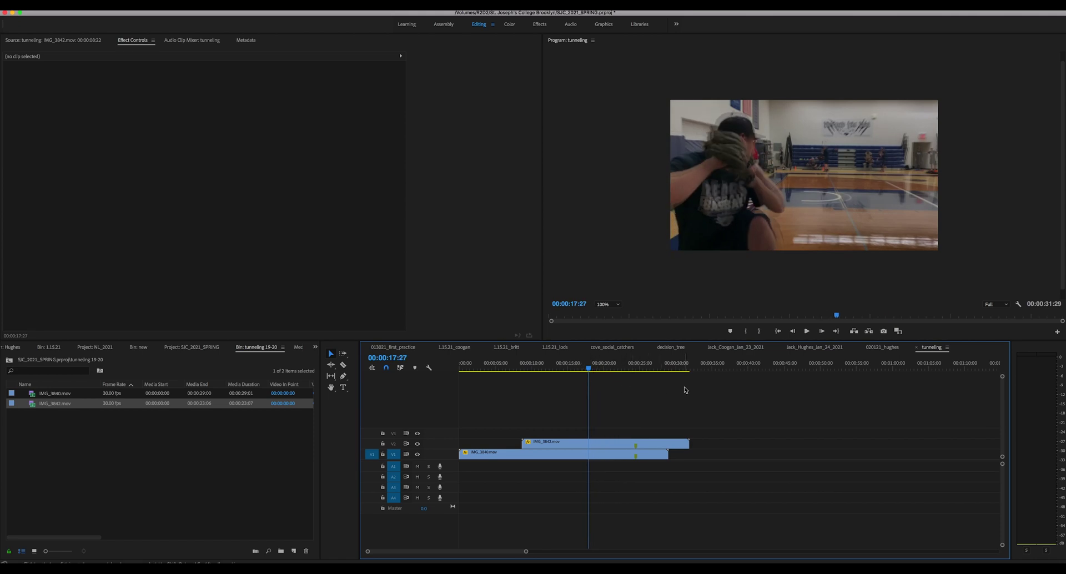
key("space")
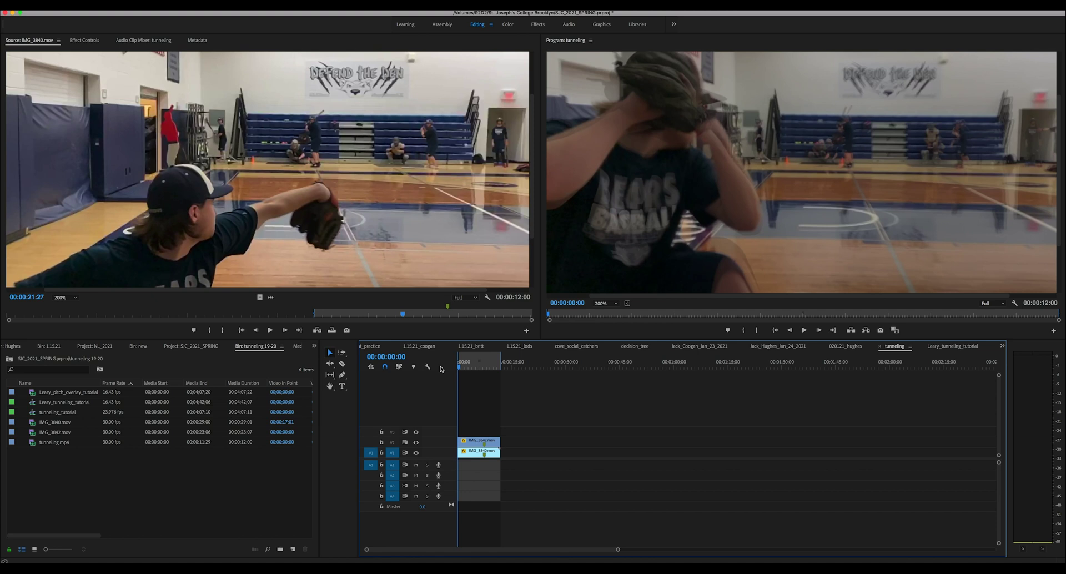
key("space")
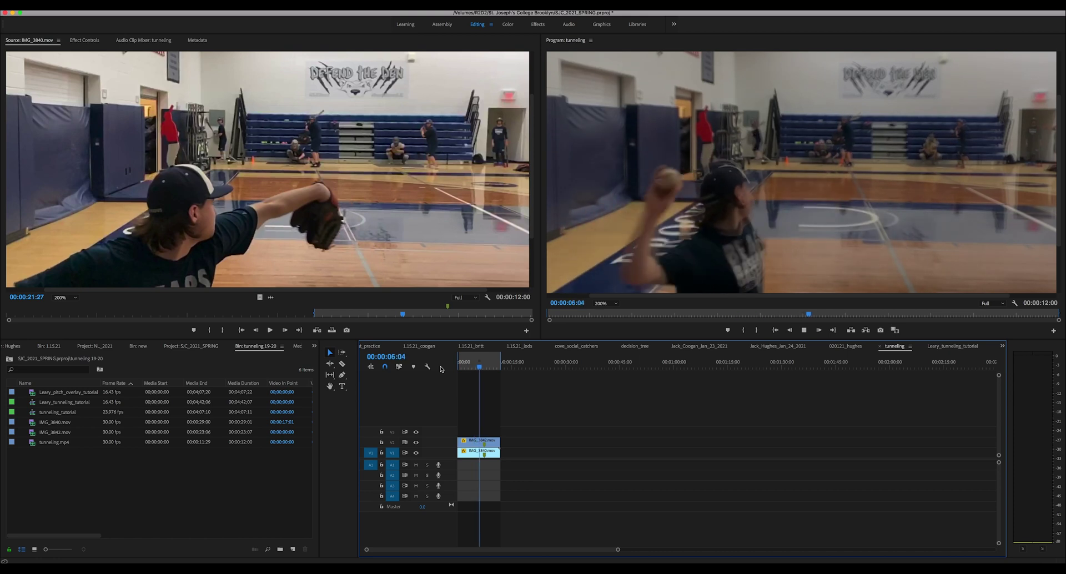
key("space")
key("Left")
key("Left")
key("Left")
key("Left")
key("Left")
key("Left")
key("Left")
key("Left")
key("Left")
key("Left")
key("Left")
key("Left")
key("Left")
key("Left")
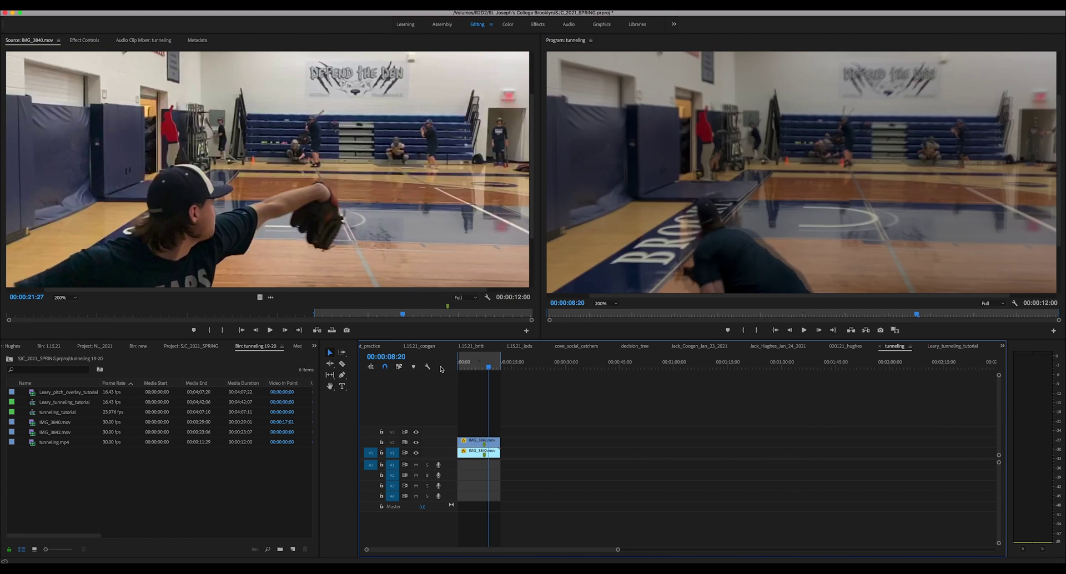
key("Left")
key("Left")
key("Left")
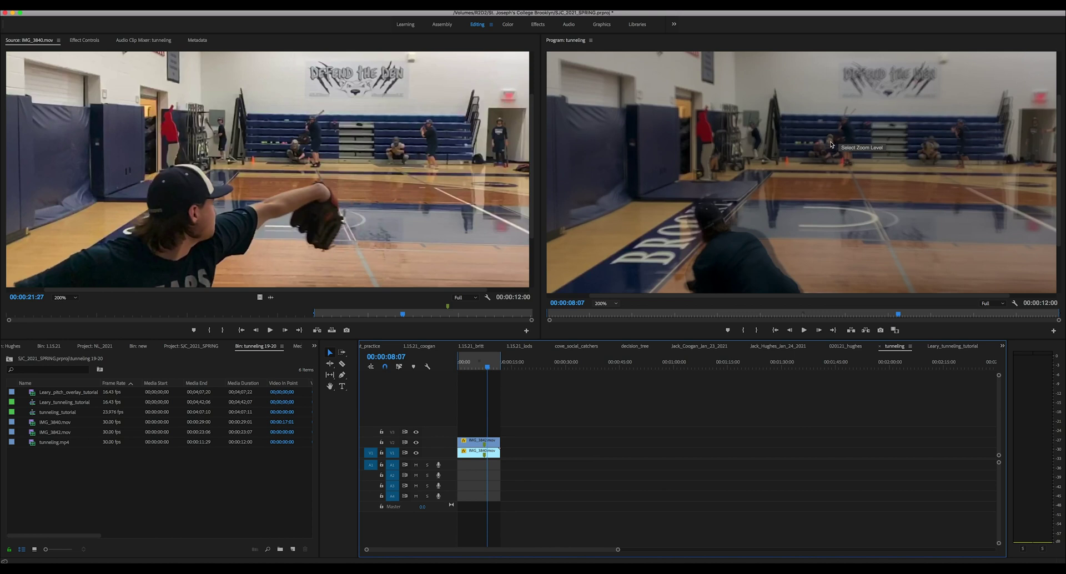
key("Right")
key("Right")
key("Right")
key("Right")
key("Right")
key("Right")
key("Right")
key("Right")
key("Right")
key("Right")
key("Right")
key("Right")
key("Right")
key("Right")
key("Right")
key("Right")
key("Right")
key("Right")
key("Right")
key("Right")
key("Right")
key("Right")
key("Right")
key("Right")
key("Right")
key("Right")
key("Right")
key("Right")
key("Right")
key("Right")
key("Right")
key("Right")
key("Right")
key("Right")
key("Right")
key("Right")
key("Right")
key("Right")
key("Right")
key("Right")
key("Right")
key("Right")
key("Right")
key("Right")
key("Right")
key("Right")
key("Right")
key("Right")
key("Right")
key("Right")
key("Right")
key("Right")
key("Right")
key("Right")
key("Right")
key("Right")
key("Right")
key("Right")
key("Right")
key("Right")
key("Right")
key("Right")
key("Right")
key("Right")
key("Right")
key("Right")
key("Right")
key("Right")
key("Right")
key("Right")
key("Right")
key("Right")
key("Right")
key("Right")
key("Right")
key("Right")
key("Right")
key("Left")
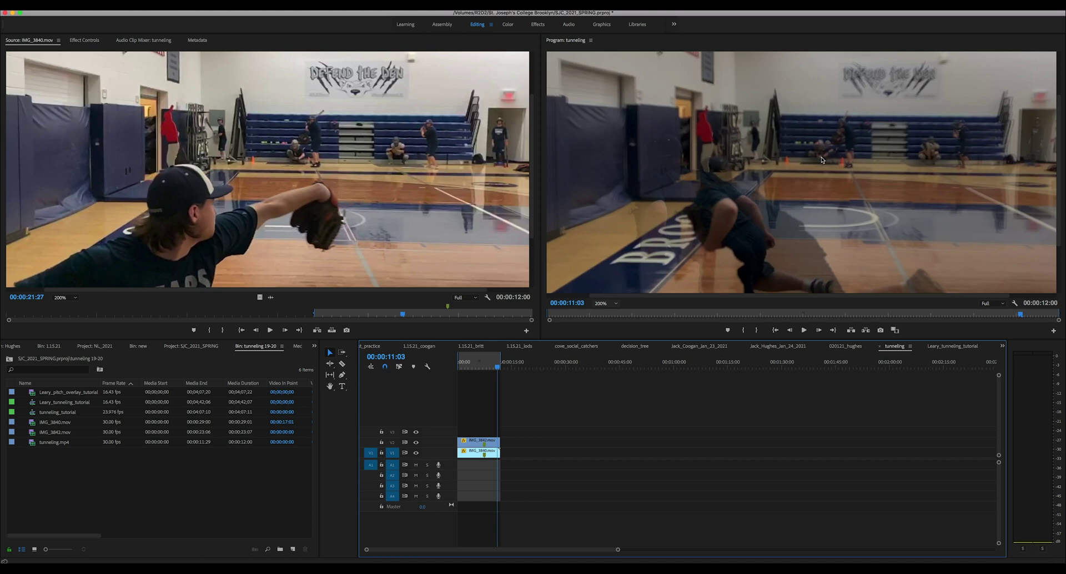
key("space")
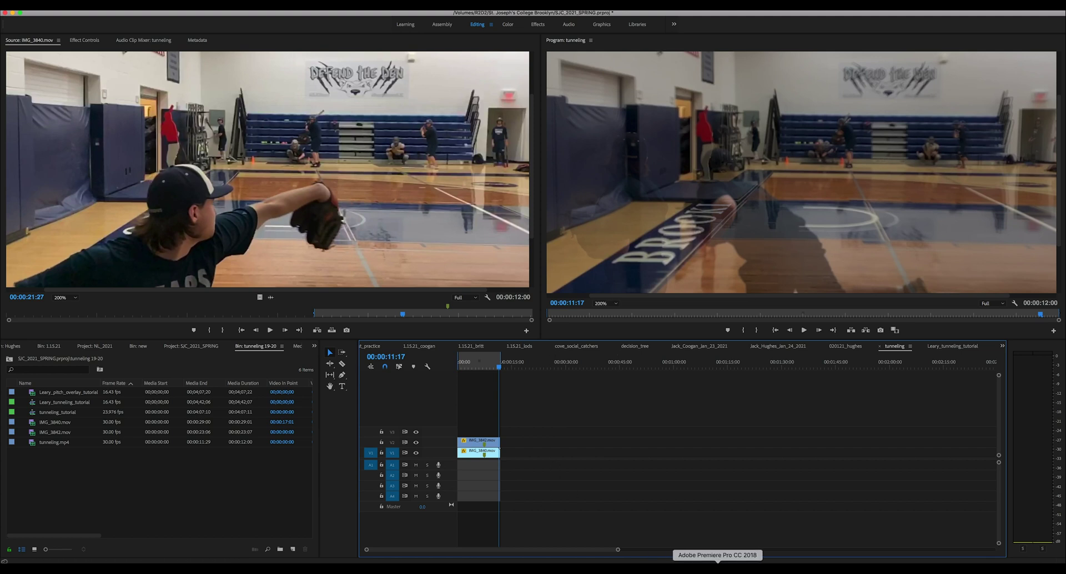
Show QuickTime Player's Dock menu with recent movies and recording actions.
right_click(744, 566)
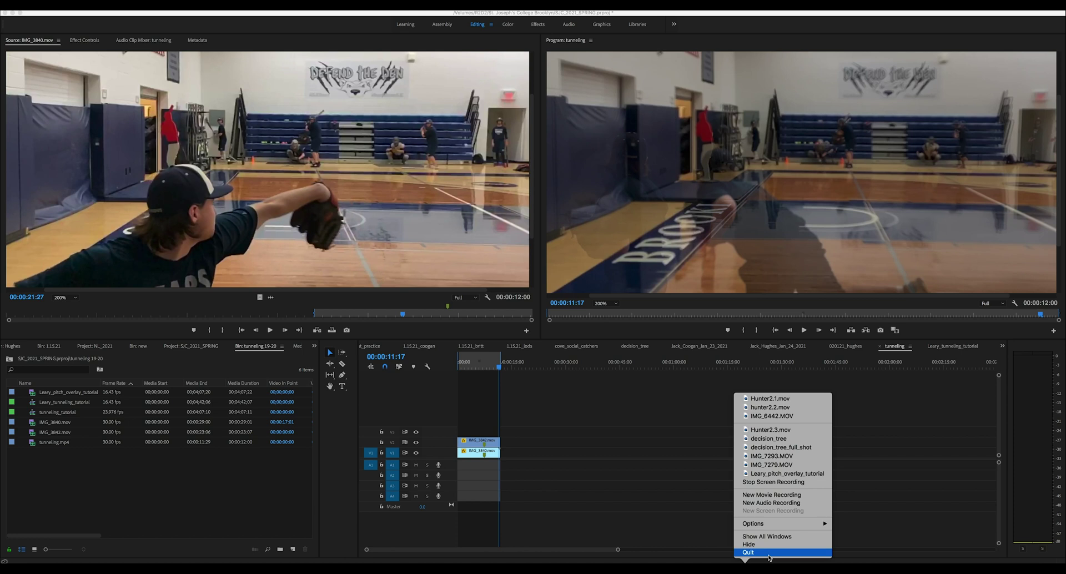